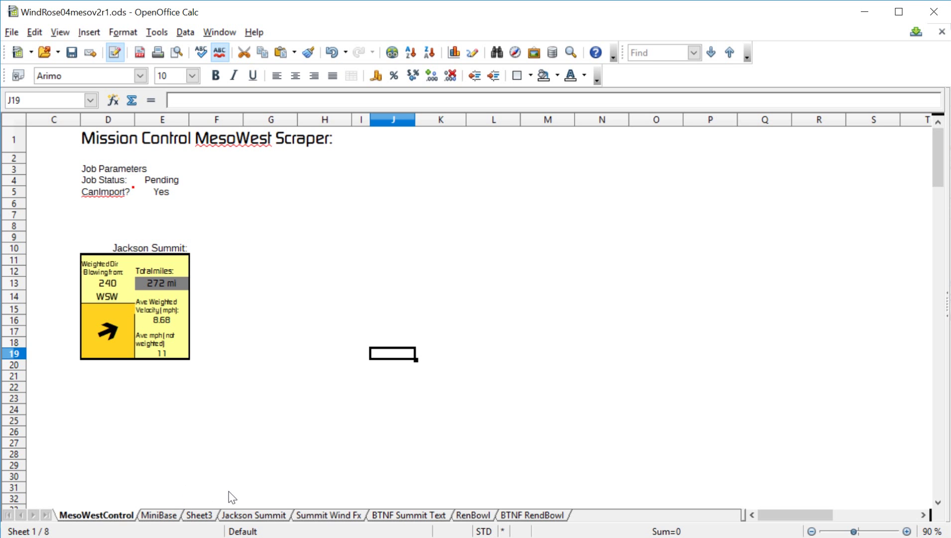
# - Open the Jackson Summit sheet and look over its wind summary, final analysis and observation listing
pyautogui.click(263, 515)
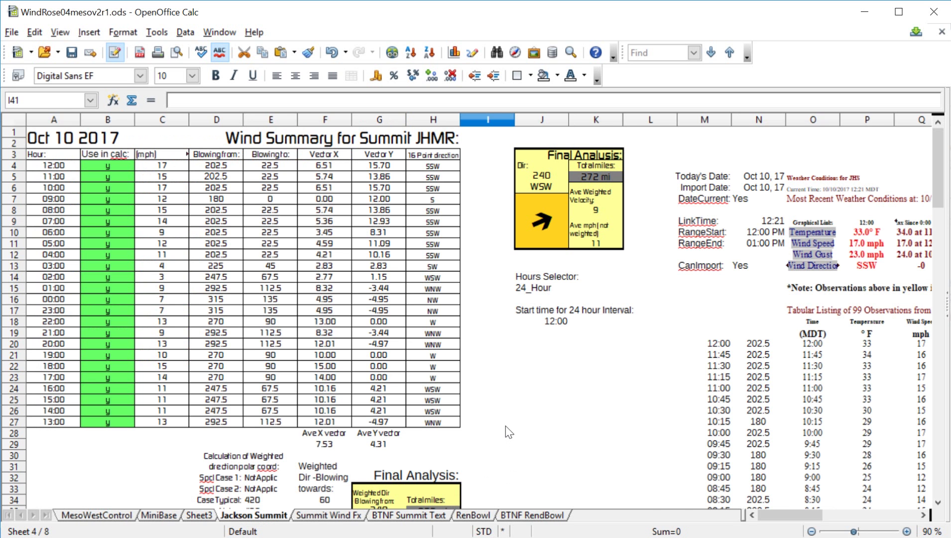
pyautogui.scroll(-2, 508, 433)
pyautogui.scroll(-1, 508, 431)
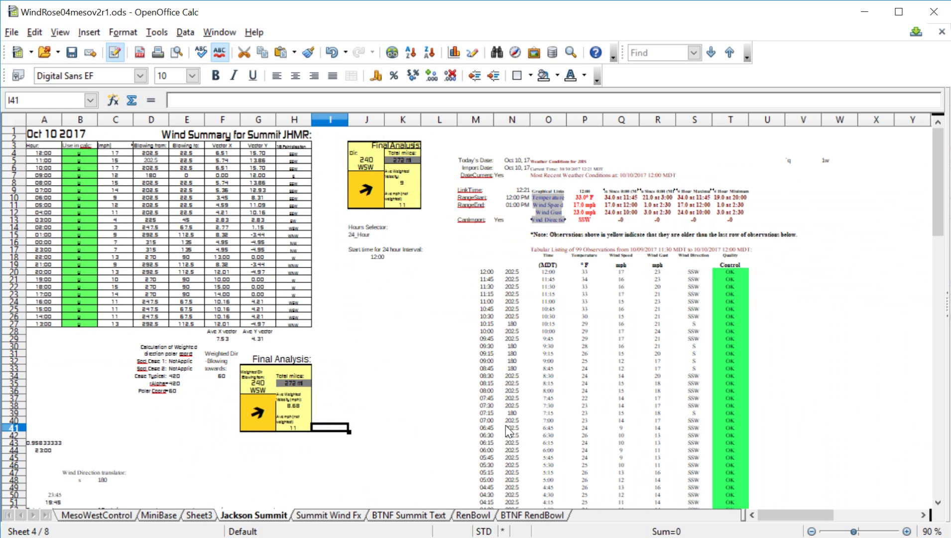
pyautogui.scroll(-2, 482, 427)
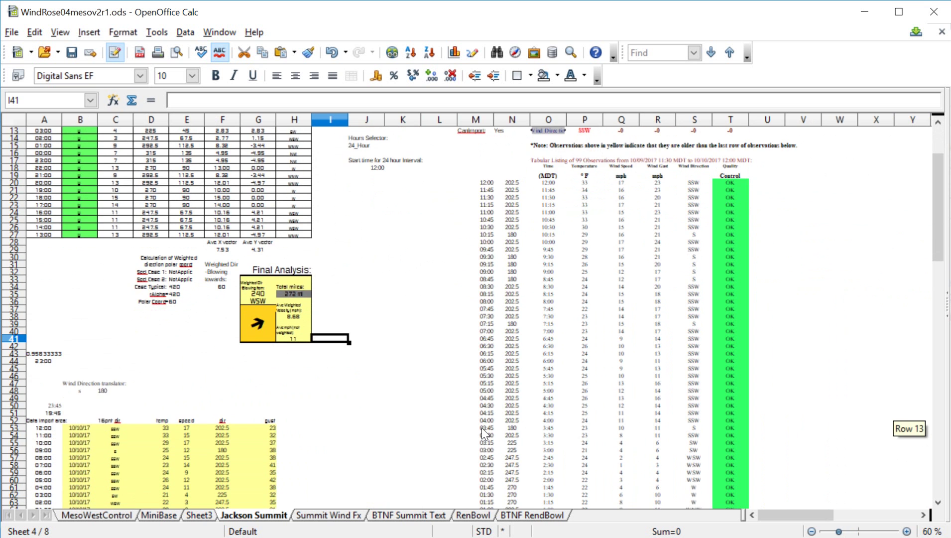
pyautogui.scroll(2, 481, 428)
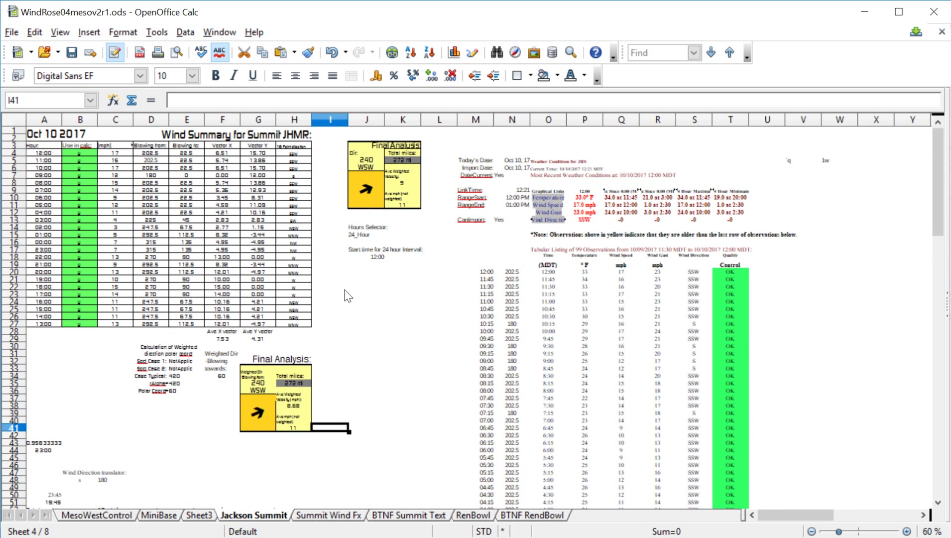
pyautogui.scroll(4, 348, 296)
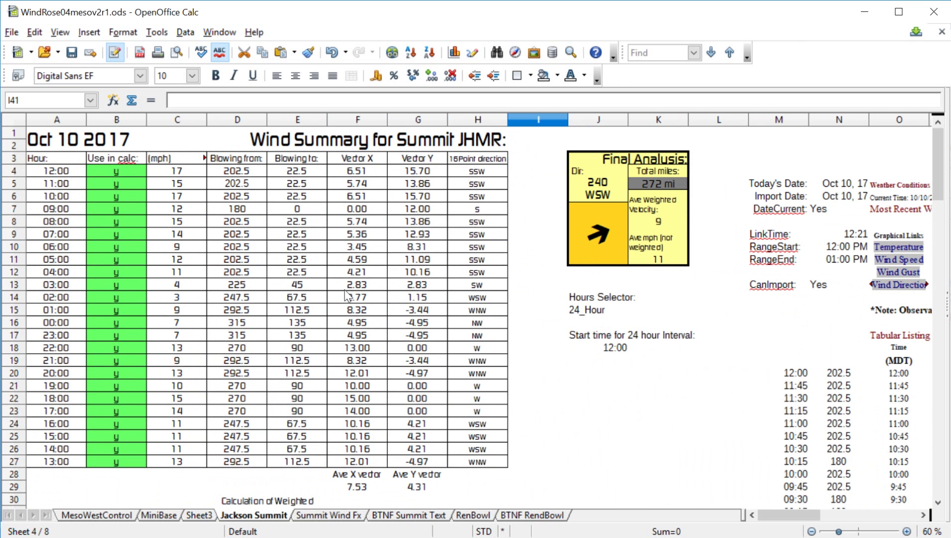
# - Try the Hours Selector on 12_Hour, 2_Hour and 6_Hour, and return it to 24_Hour
pyautogui.click(618, 309)
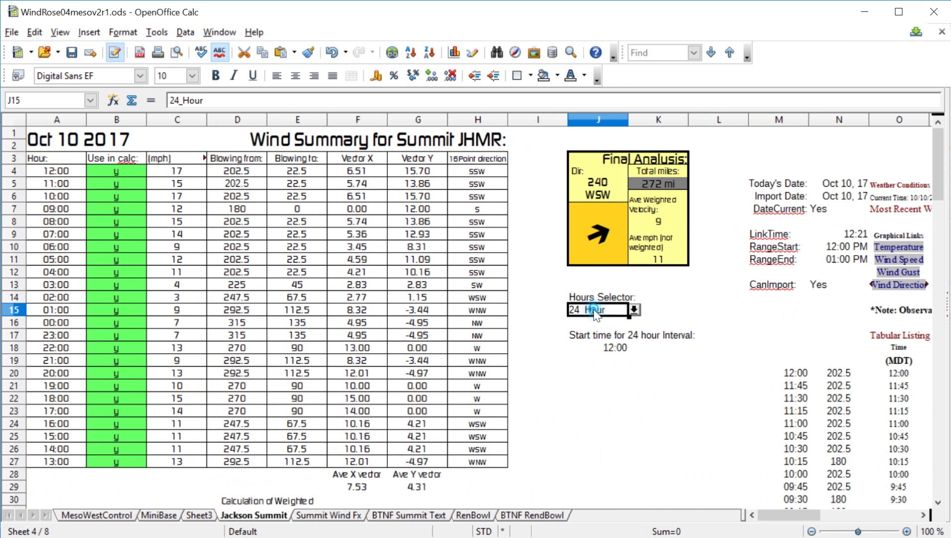
pyautogui.click(634, 309)
pyautogui.click(586, 343)
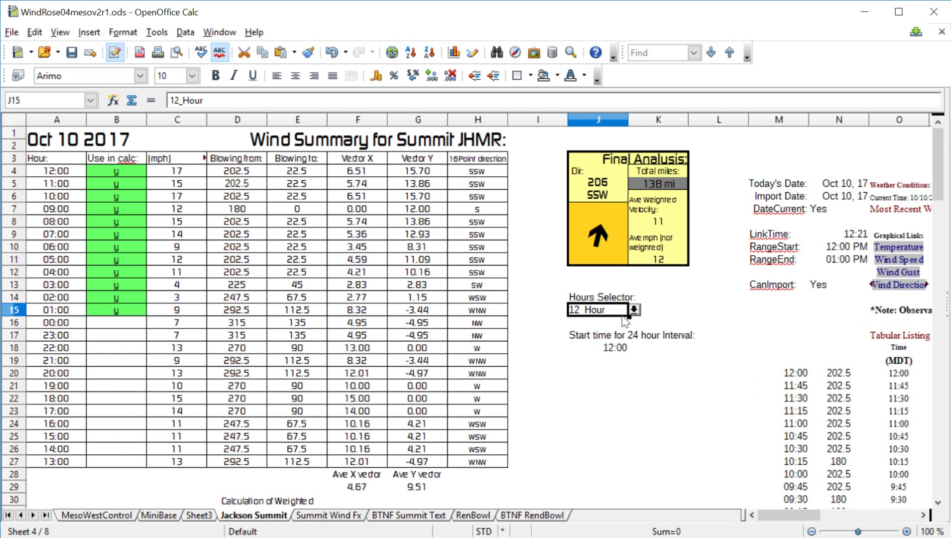
pyautogui.click(634, 309)
pyautogui.click(601, 323)
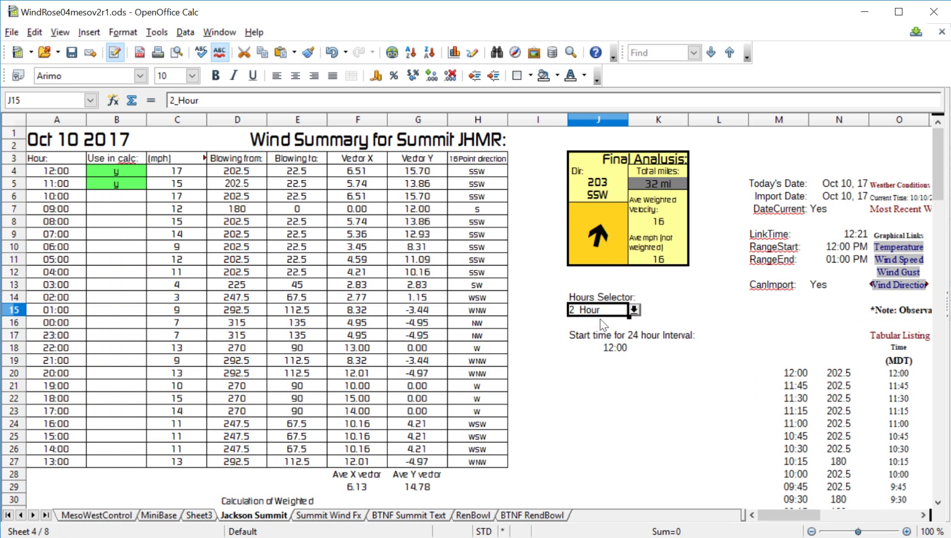
pyautogui.click(635, 309)
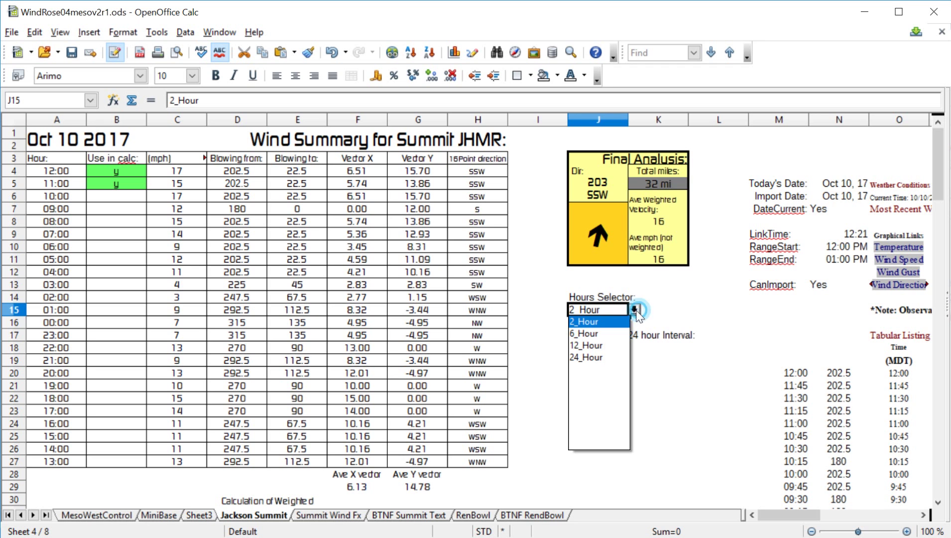
pyautogui.click(589, 334)
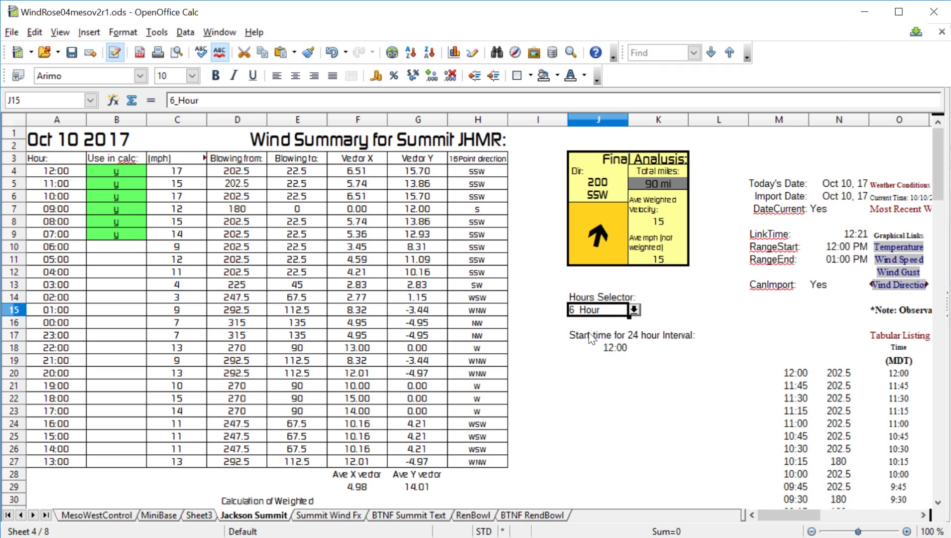
pyautogui.click(635, 310)
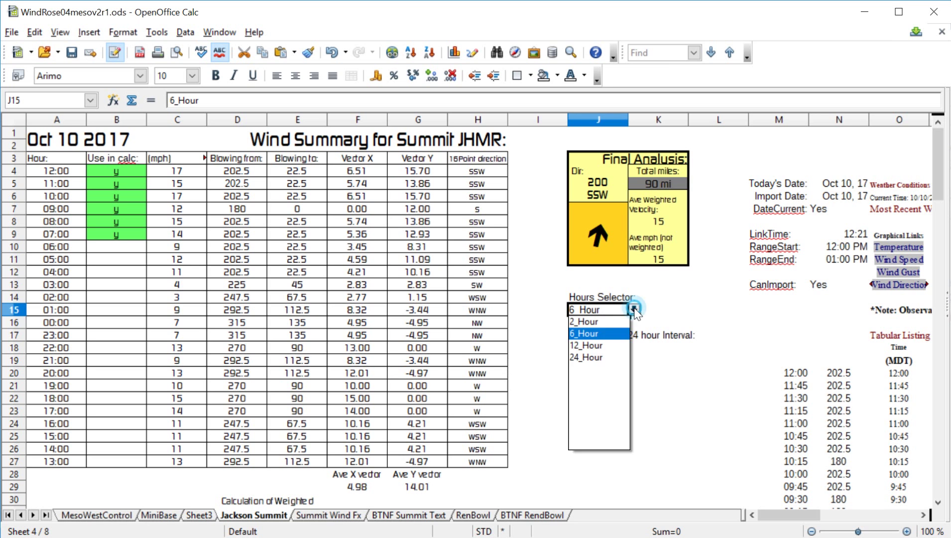
pyautogui.click(588, 358)
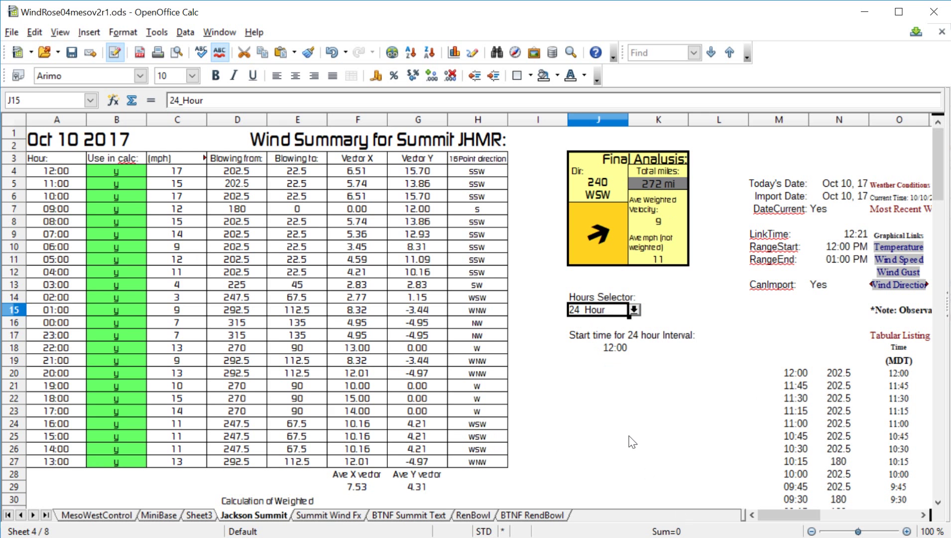
# - Examine the start time cell for the 24 hour interval and the hourly rows of the Data Import area
pyautogui.scroll(-2, 547, 423)
pyautogui.scroll(2, 548, 423)
pyautogui.click(620, 353)
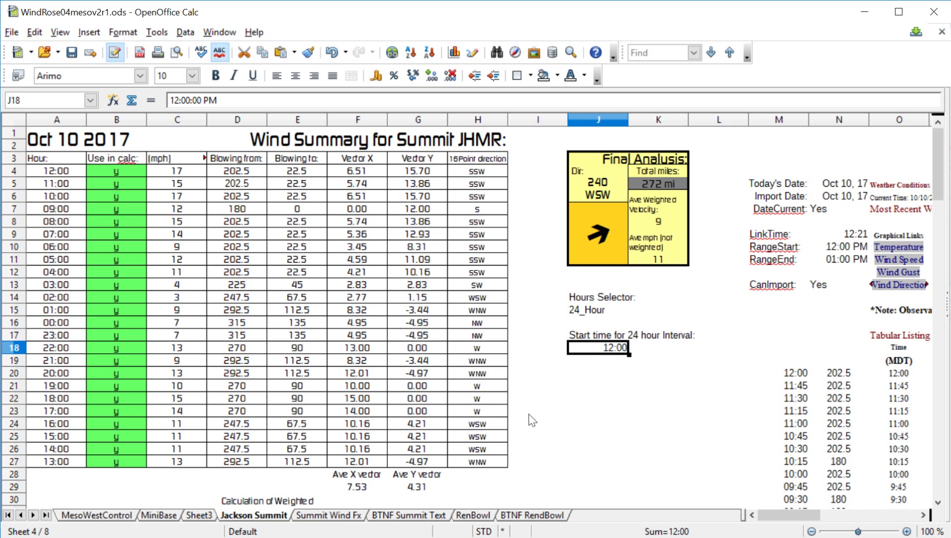
pyautogui.scroll(-5, 531, 418)
pyautogui.scroll(-7, 531, 425)
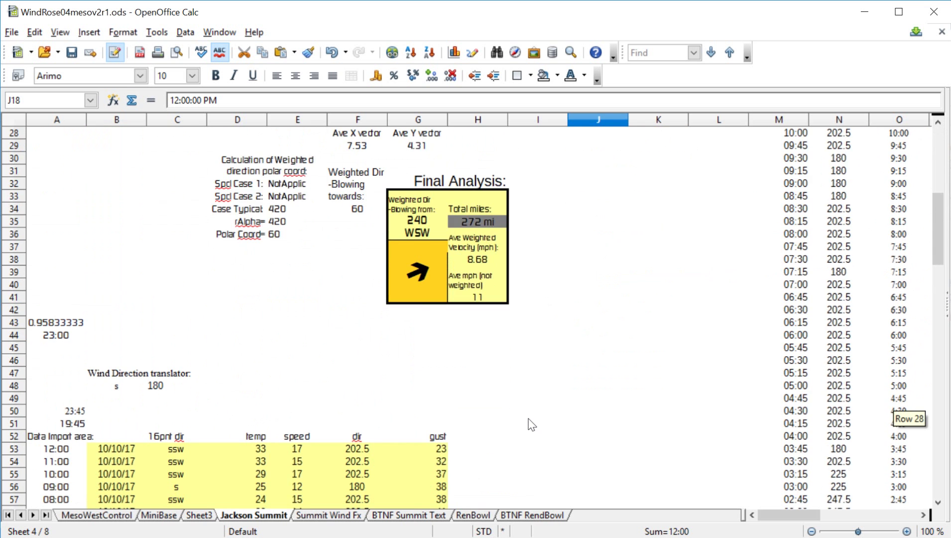
pyautogui.scroll(-2, 51, 350)
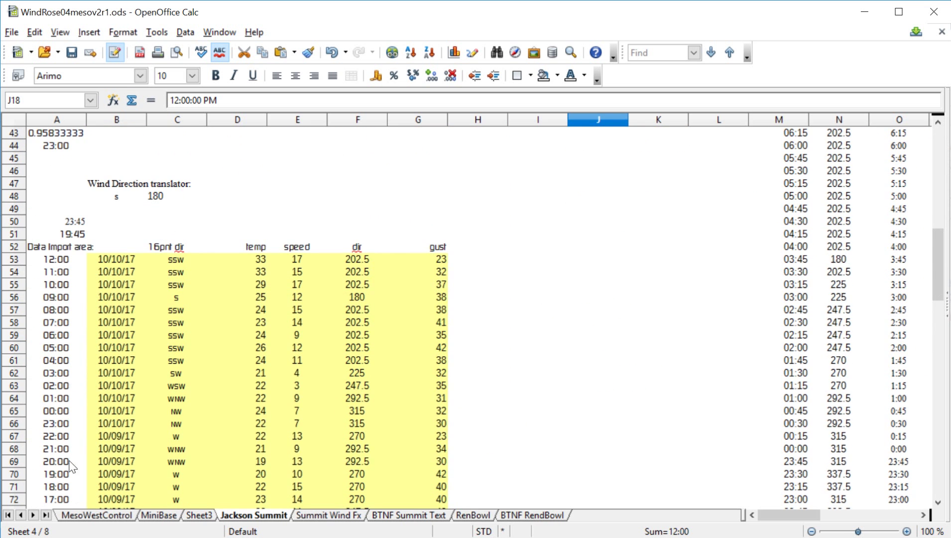
pyautogui.scroll(-3, 49, 469)
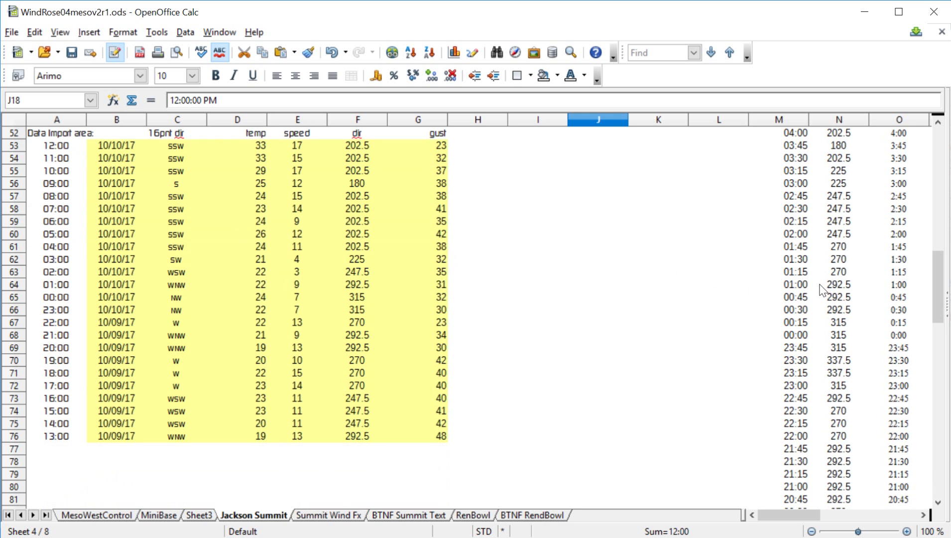
pyautogui.scroll(3, 824, 288)
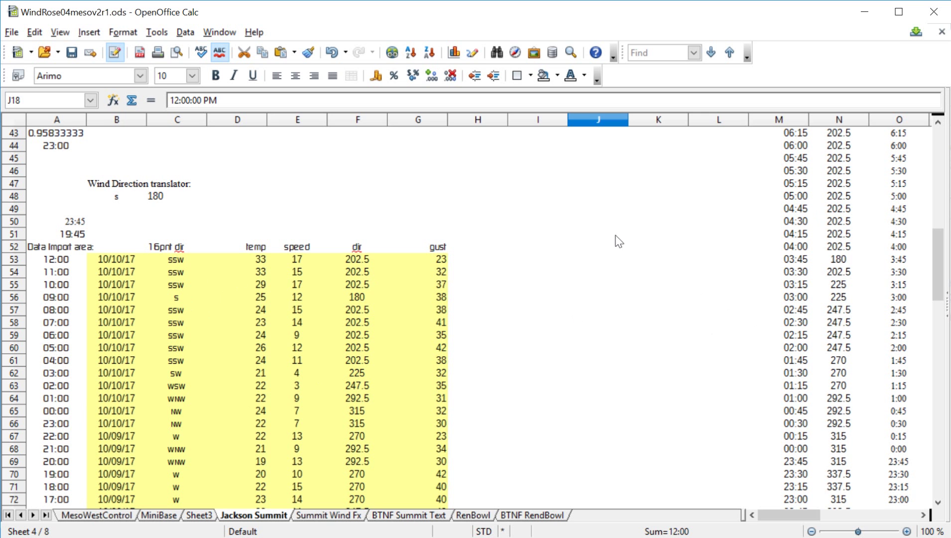
pyautogui.scroll(1, 623, 272)
pyautogui.scroll(13, 622, 271)
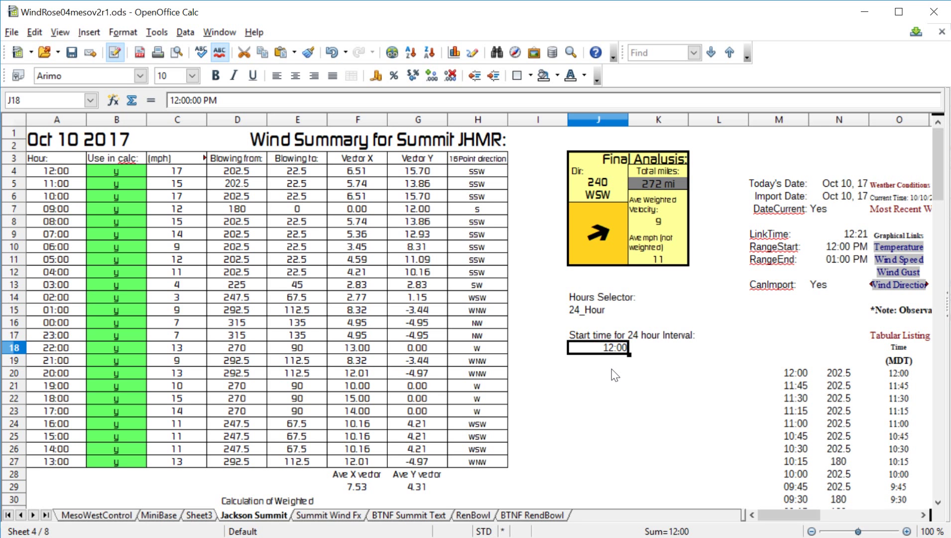
# - Review the MiniBase sheet's row labels from Date down to the 16_Point Dir entries and return to cell A1
pyautogui.click(165, 516)
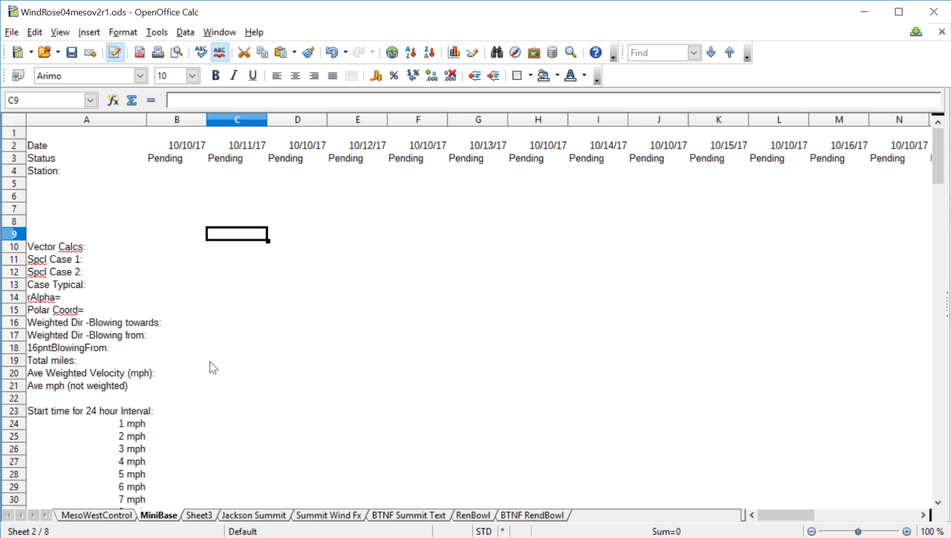
pyautogui.keyDown('ctrl'); pyautogui.scroll(-4, 210, 361); pyautogui.keyUp('ctrl')
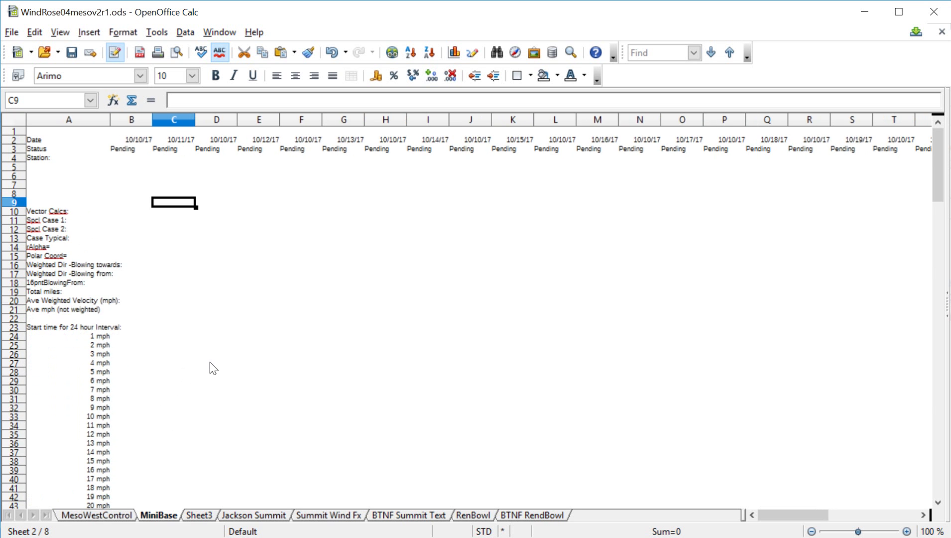
pyautogui.scroll(-12, 210, 362)
pyautogui.scroll(-20, 181, 407)
pyautogui.scroll(-9, 178, 412)
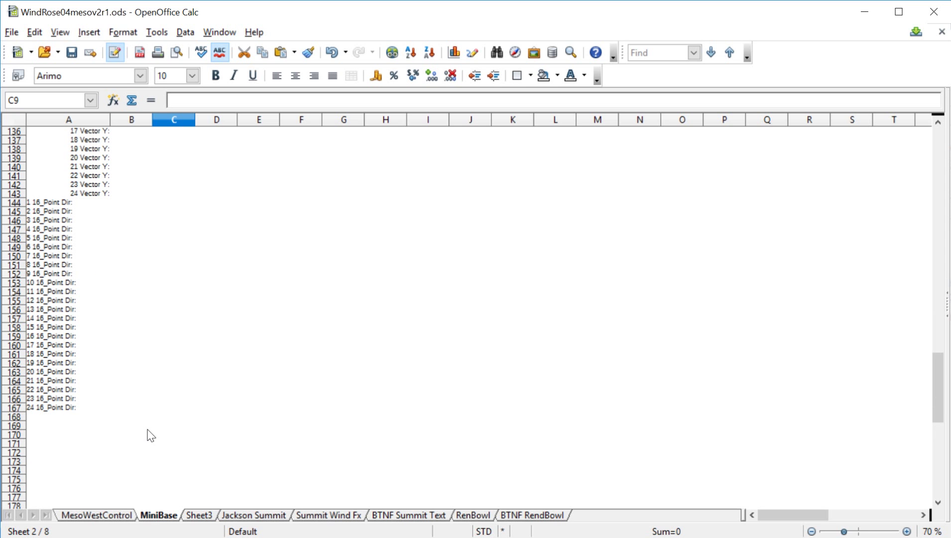
pyautogui.hotkey('ctrl', 'Home')
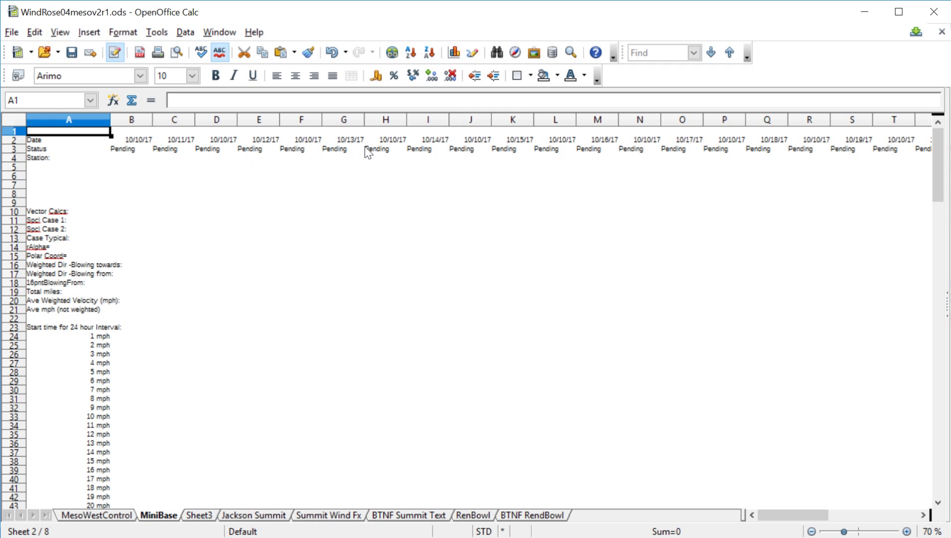
# - Check the job parameters on MesoWestControl and inspect the LinkTime formula in cell N9 of the Jackson Summit sheet
pyautogui.click(120, 516)
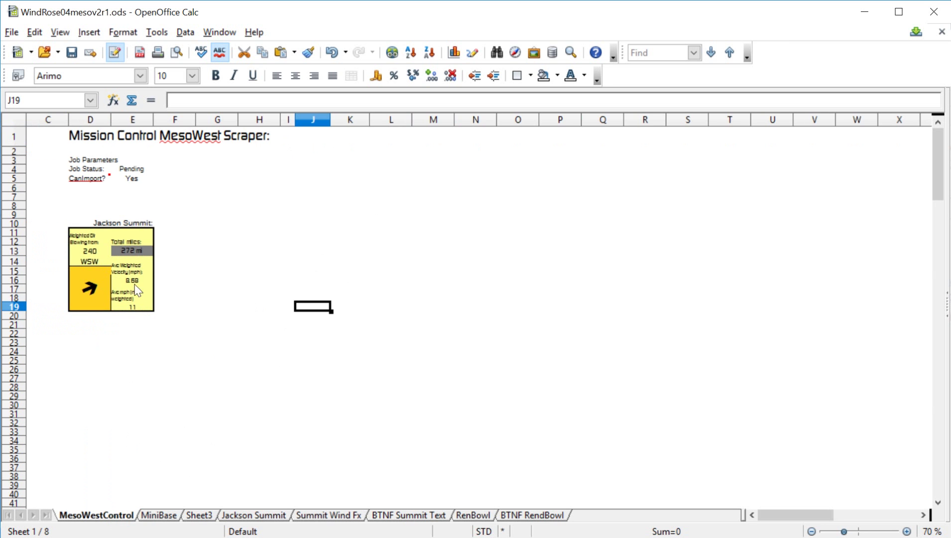
pyautogui.scroll(4, 163, 269)
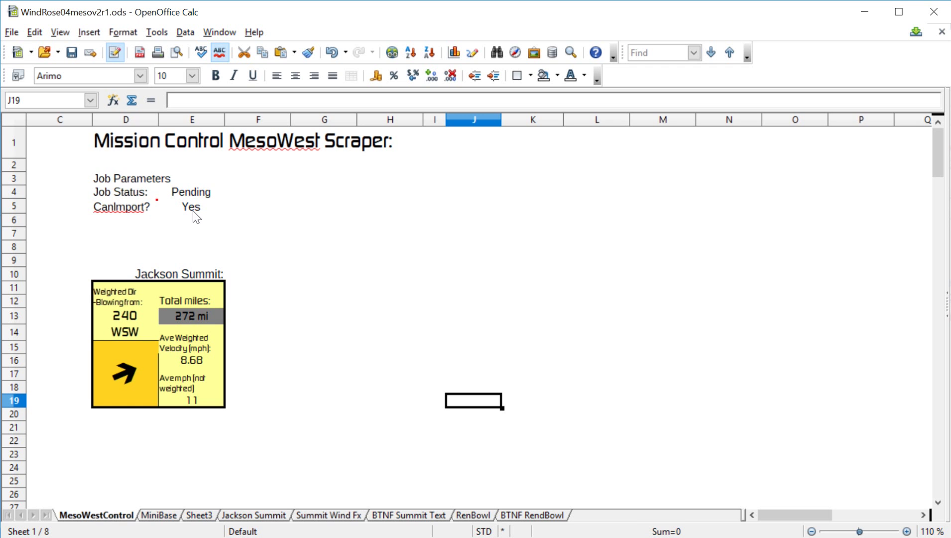
pyautogui.click(271, 515)
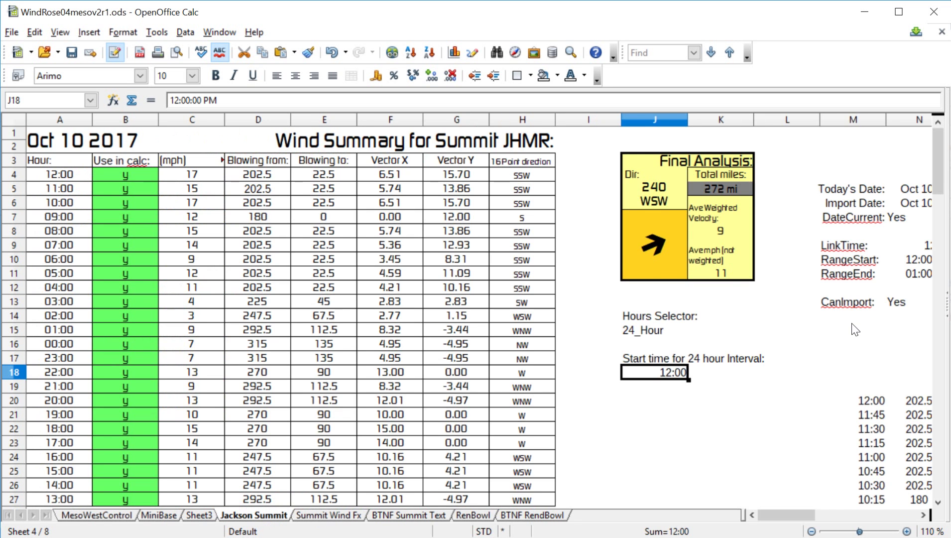
pyautogui.hscroll(3, 854, 328)
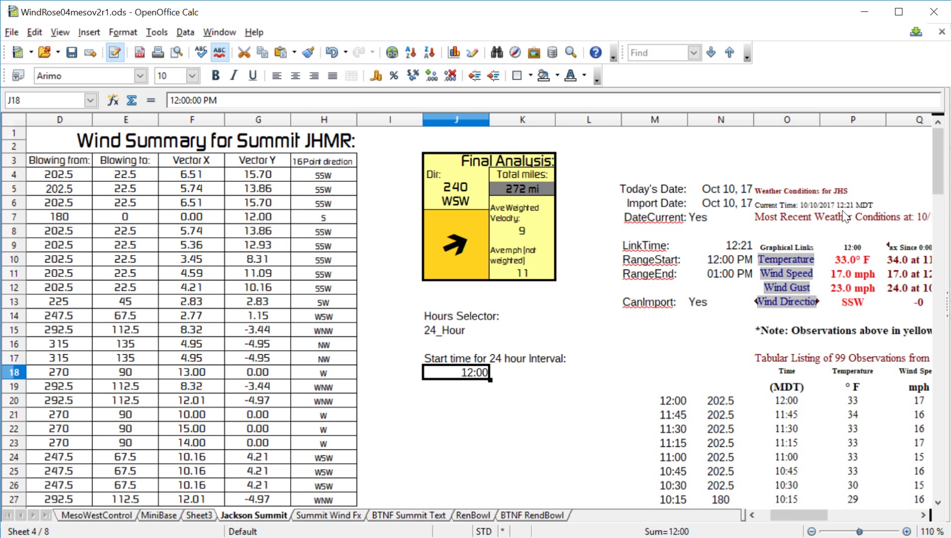
pyautogui.click(741, 252)
pyautogui.doubleClick(738, 249)
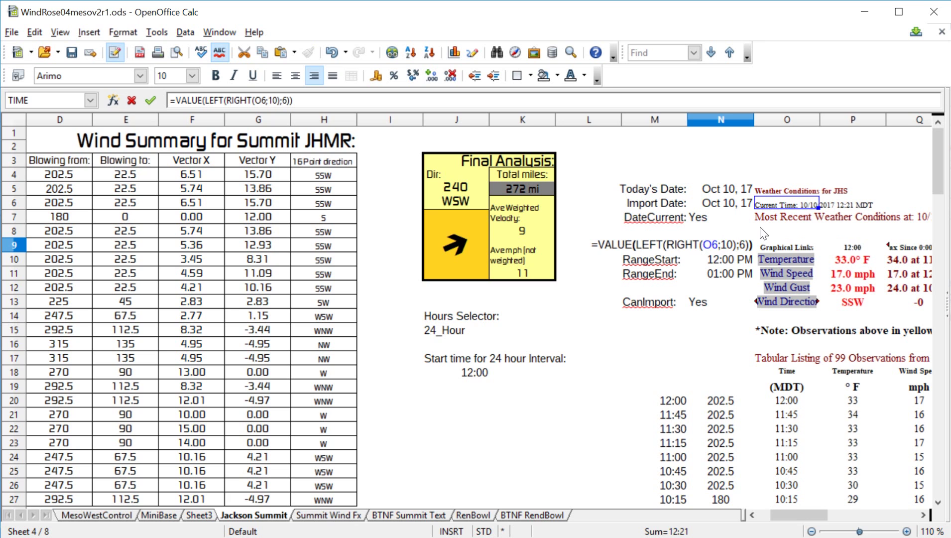
pyautogui.press('Escape')
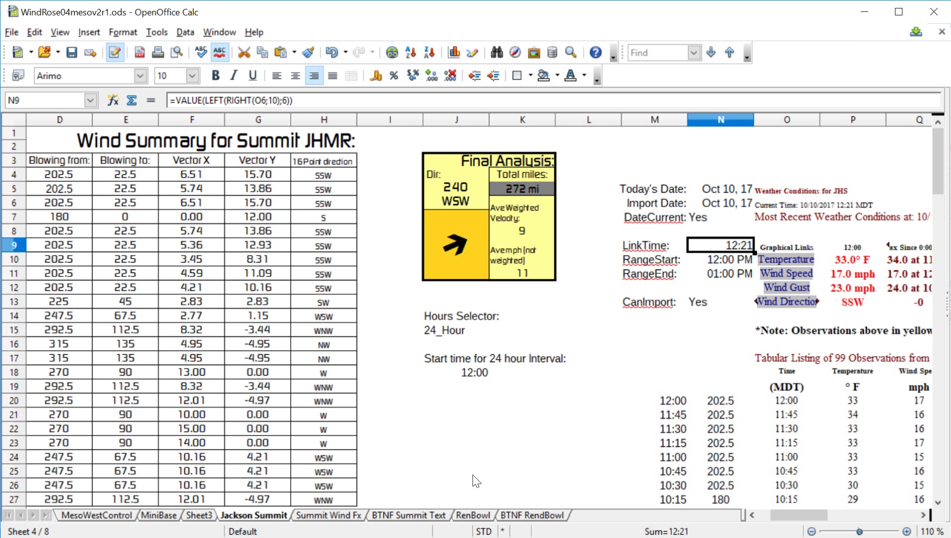
# - Unhide columns B and A on the MesoWestControl sheet and look over their labels and values
pyautogui.click(115, 515)
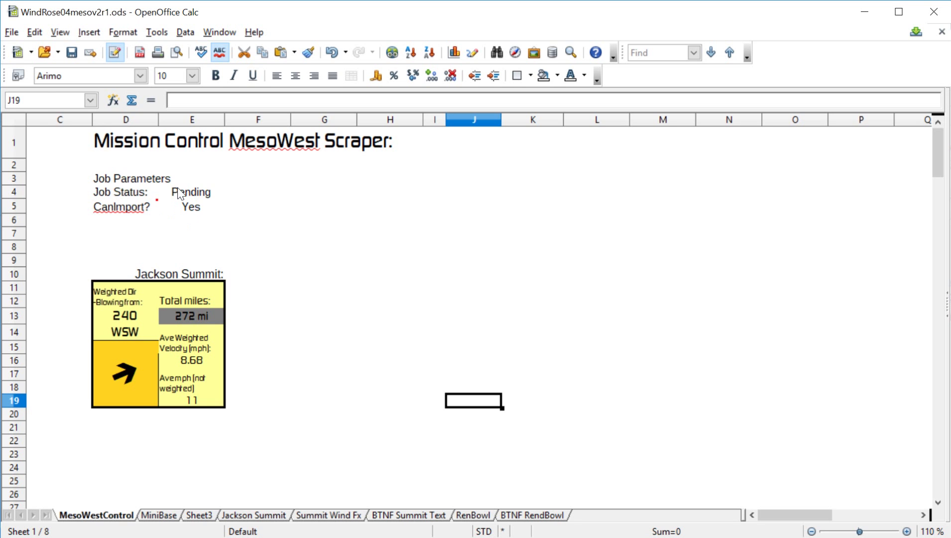
pyautogui.rightClick(27, 119)
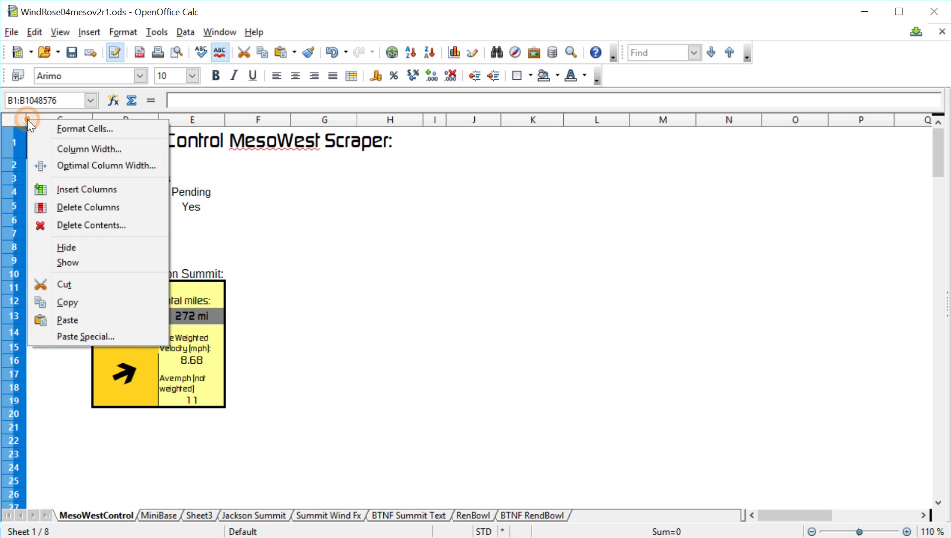
pyautogui.click(68, 261)
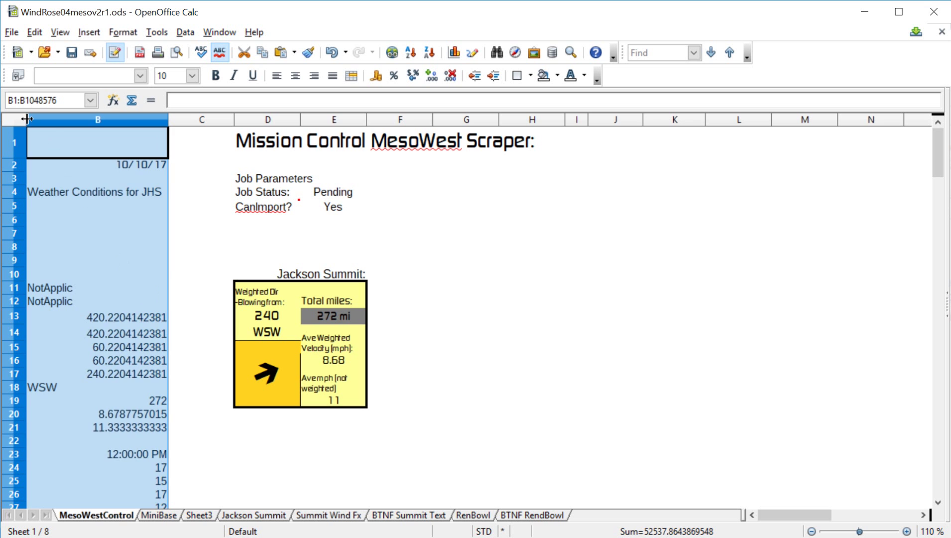
pyautogui.rightClick(26, 120)
pyautogui.click(57, 261)
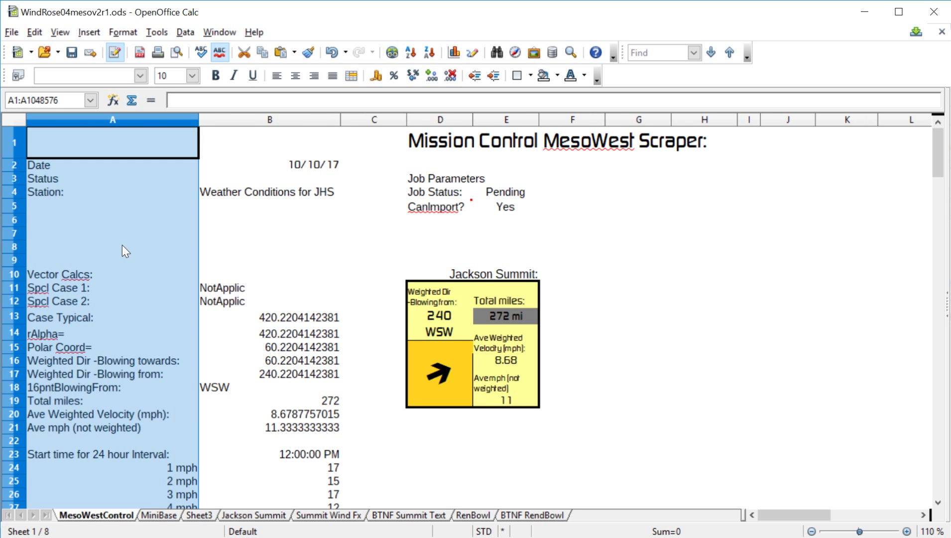
pyautogui.scroll(-2, 351, 245)
pyautogui.scroll(2, 351, 245)
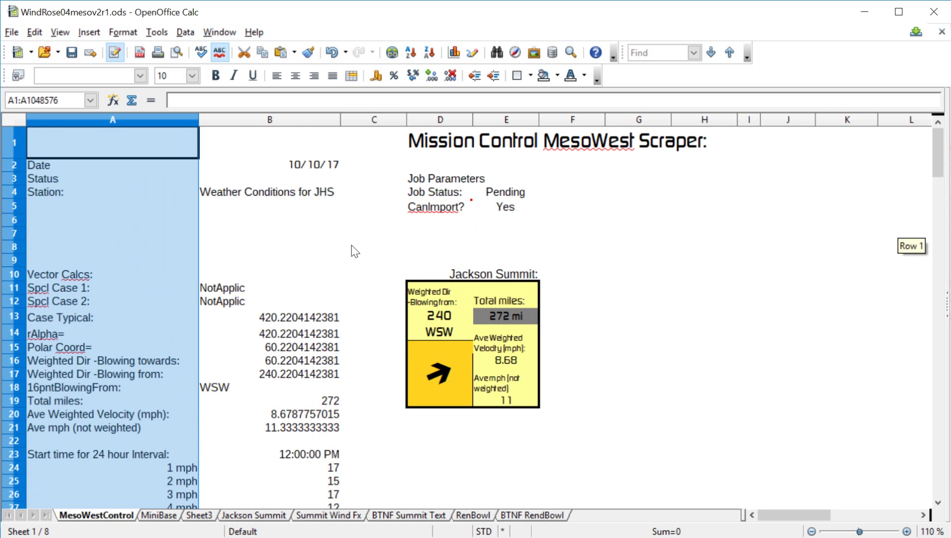
# - Compare the row labels on the MiniBase sheet with those in column A of the MesoWestControl sheet
pyautogui.click(159, 515)
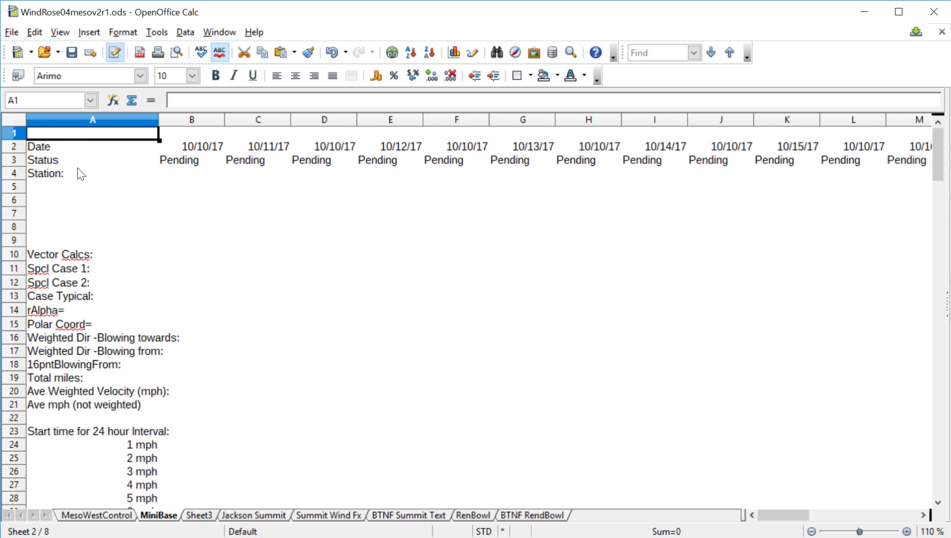
pyautogui.scroll(-3, 84, 255)
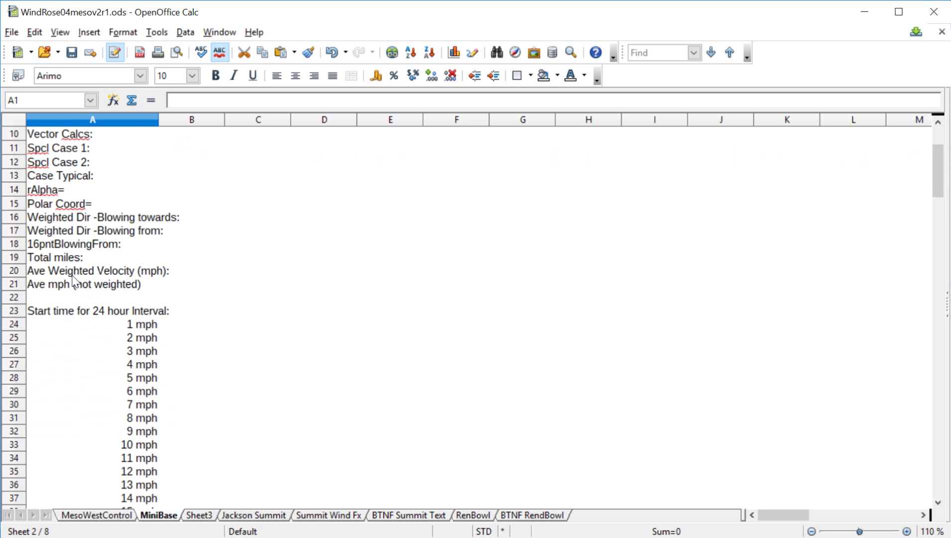
pyautogui.scroll(3, 61, 188)
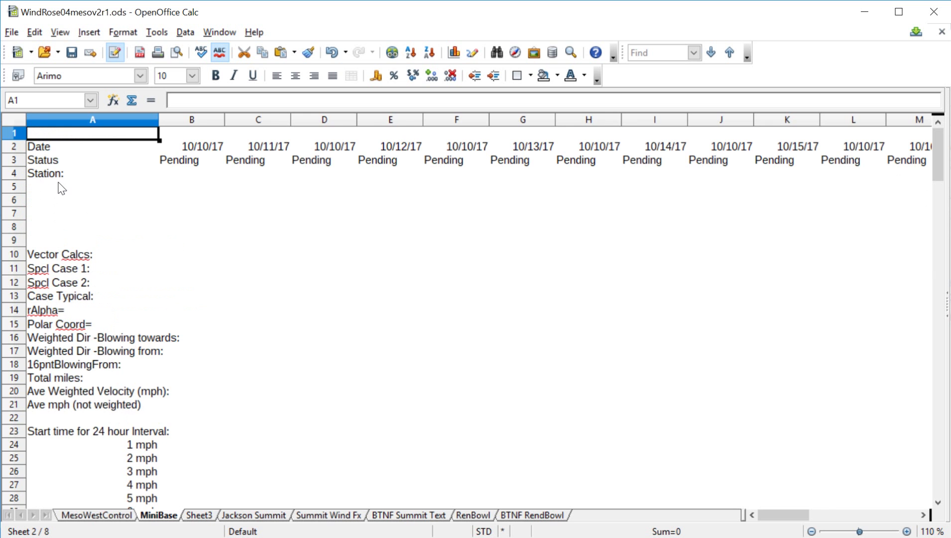
pyautogui.click(125, 517)
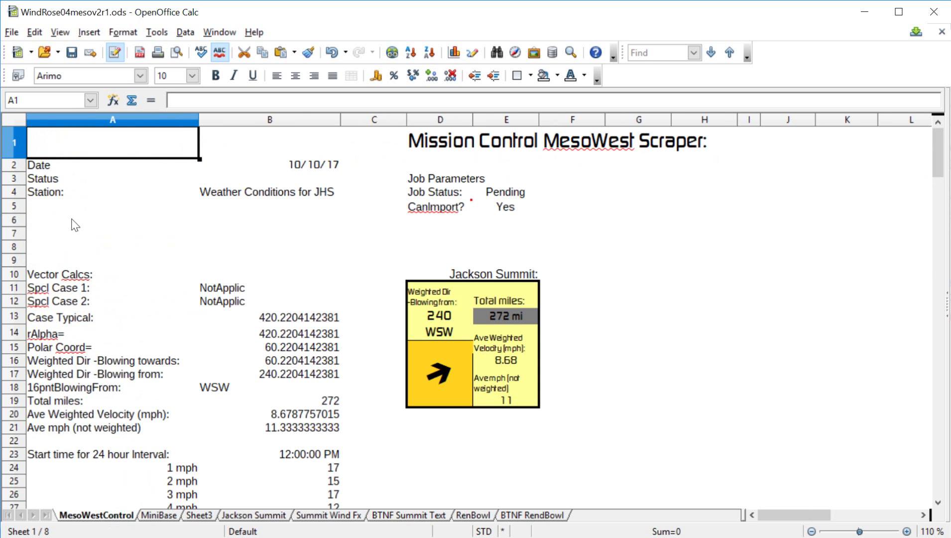
# - Inspect the source formulas of the station, Polar Coord and date cells in column B of MesoWestControl
pyautogui.click(304, 197)
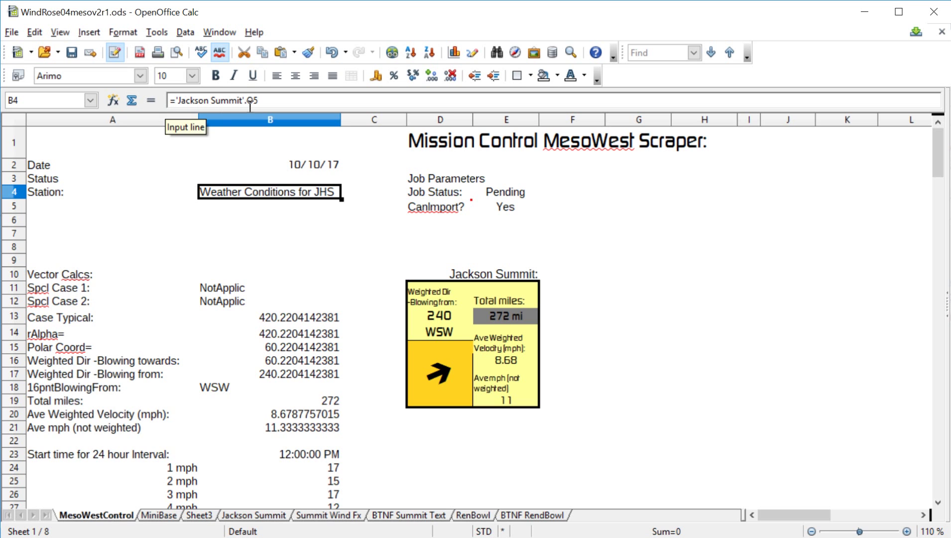
pyautogui.click(289, 349)
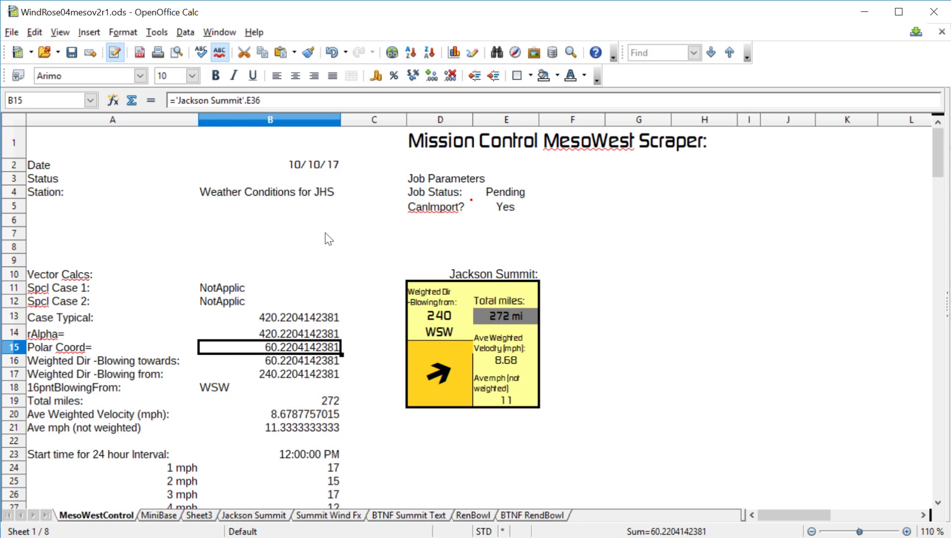
pyautogui.click(304, 167)
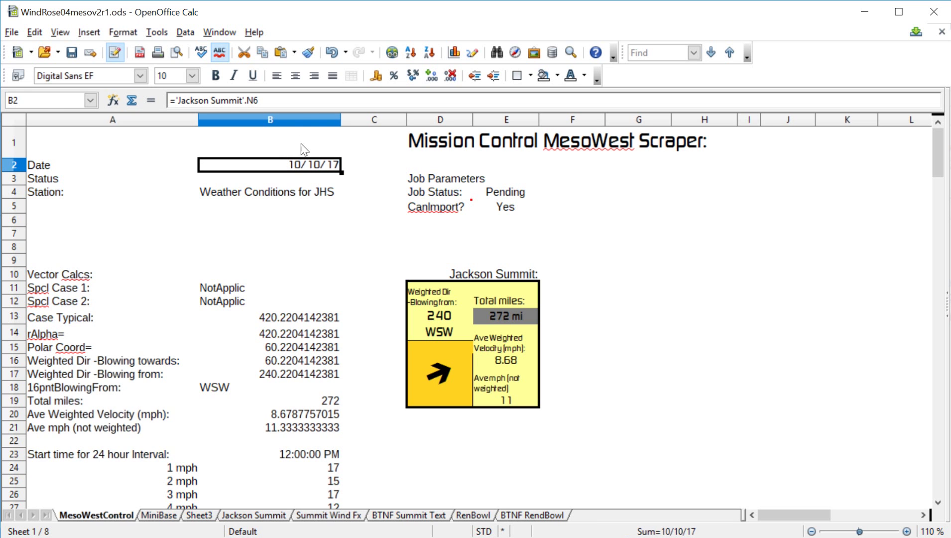
# - Copy MesoWestControl column B and paste only its text, numbers and dates into MiniBase column B, starting at B1
pyautogui.click(299, 122)
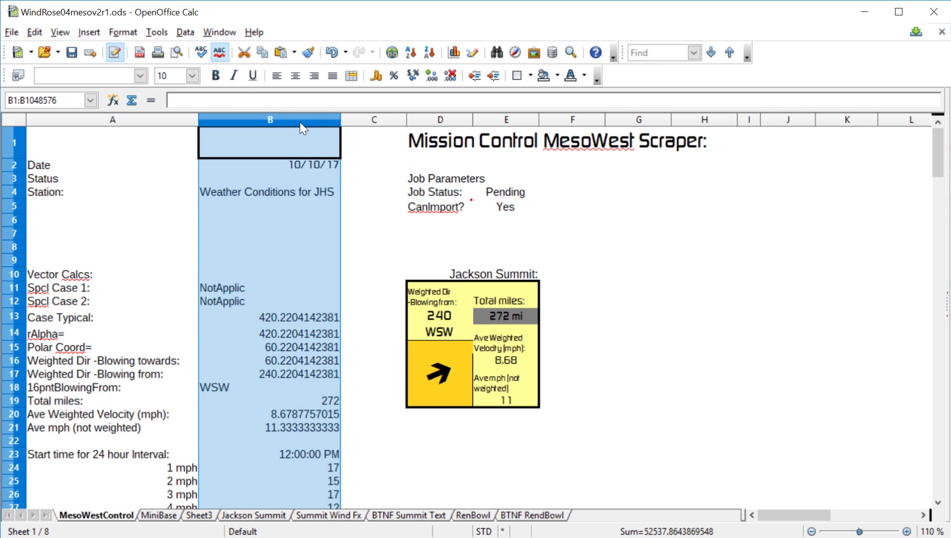
pyautogui.click(159, 515)
pyautogui.click(210, 132)
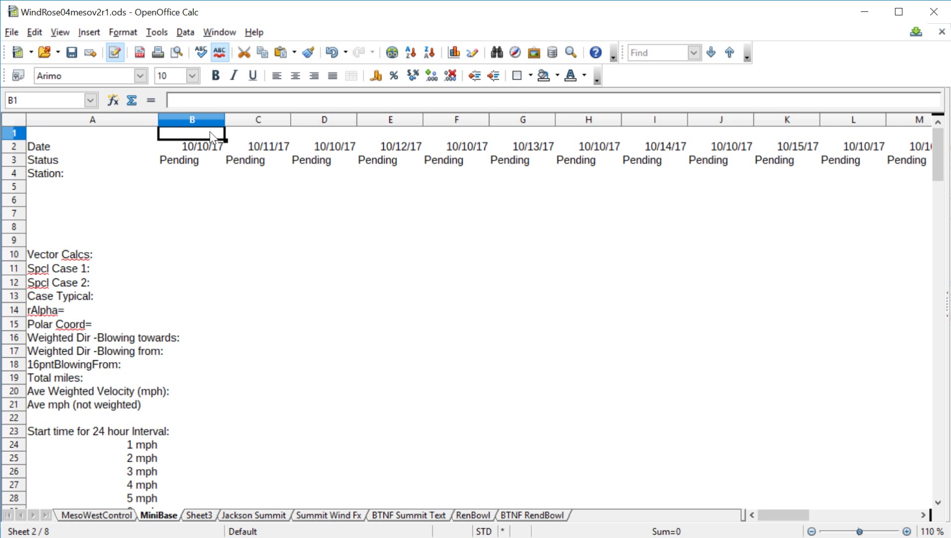
pyautogui.hotkey('ctrl', 'shift', 'v')
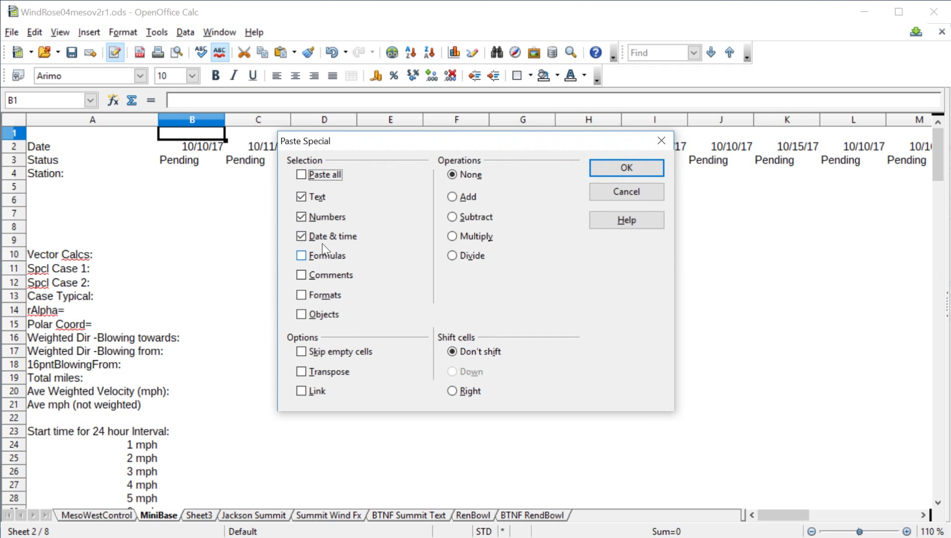
pyautogui.click(629, 172)
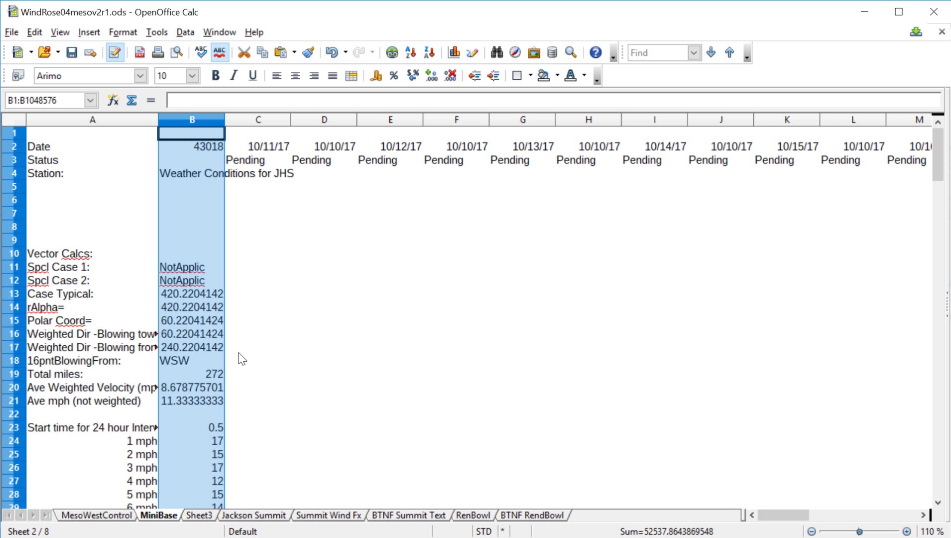
# - Set the status in MiniBase cell B3 to Complete
pyautogui.click(194, 159)
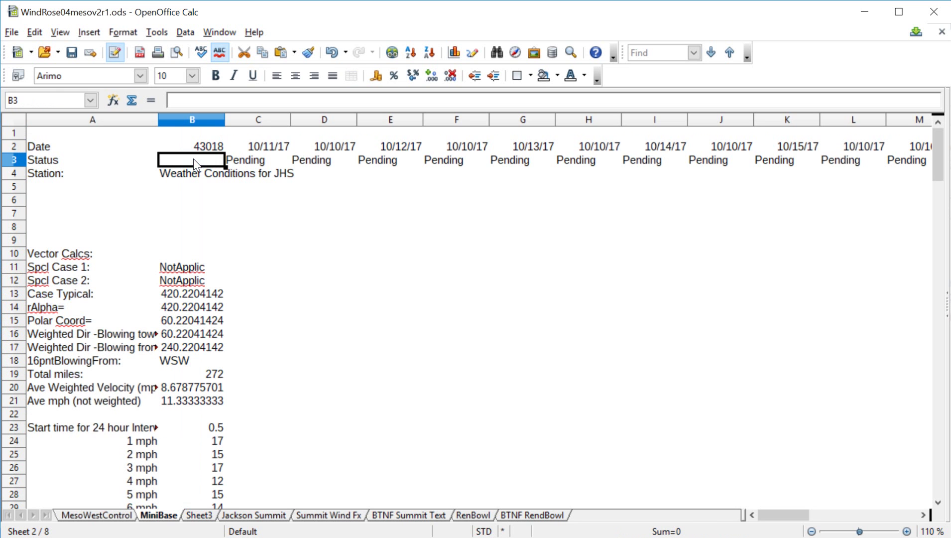
pyautogui.write('Compl')
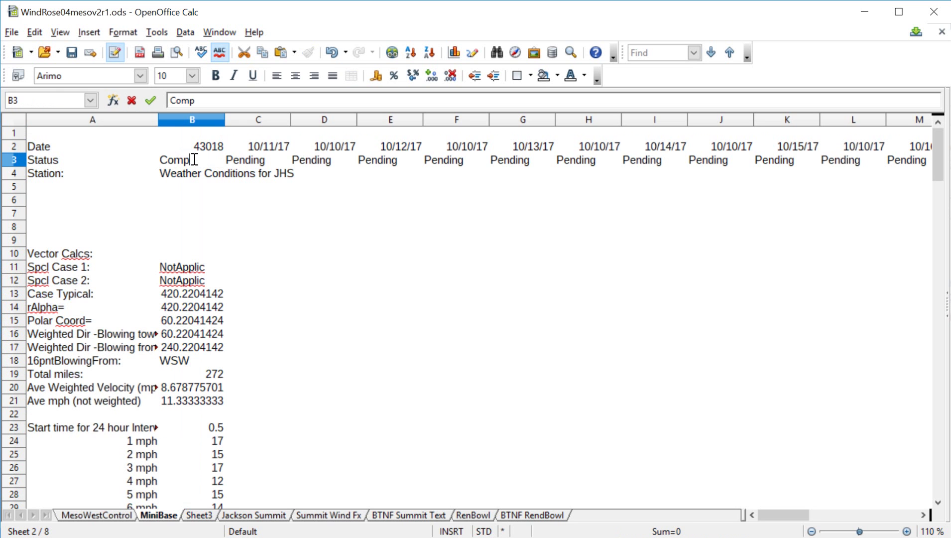
pyautogui.write('ete')
pyautogui.press('Return')
# - Format the date in MiniBase cell B2 with the 12/31/99 date format
pyautogui.click(214, 148)
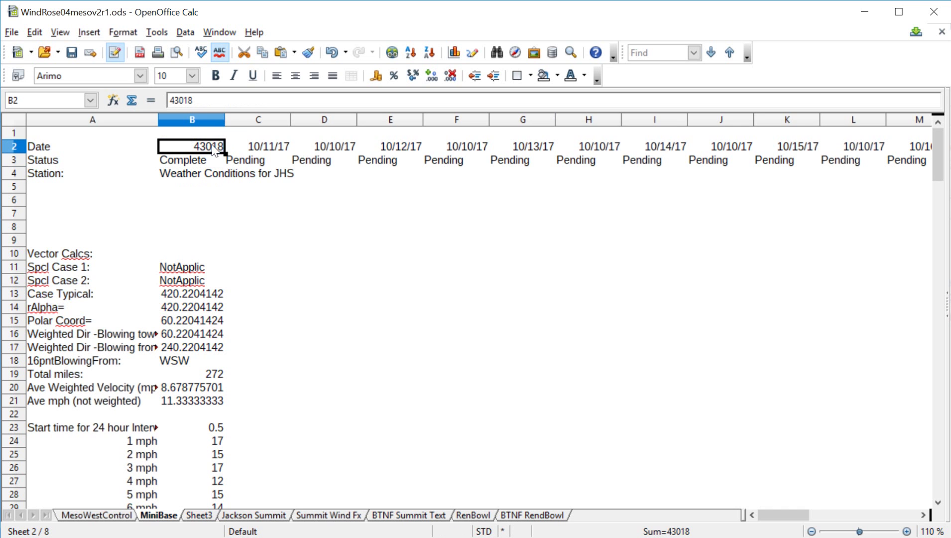
pyautogui.rightClick(213, 146)
pyautogui.click(245, 176)
pyautogui.click(33, 441)
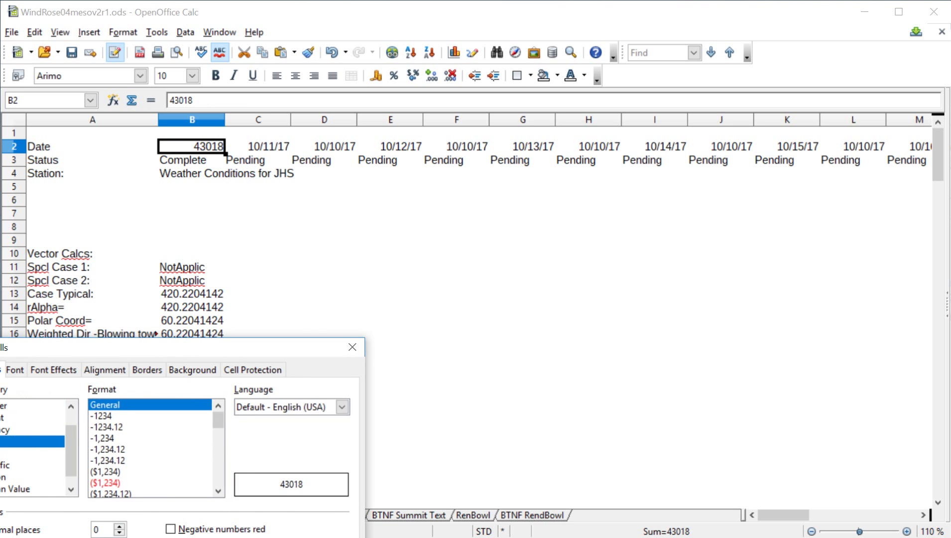
pyautogui.click(107, 404)
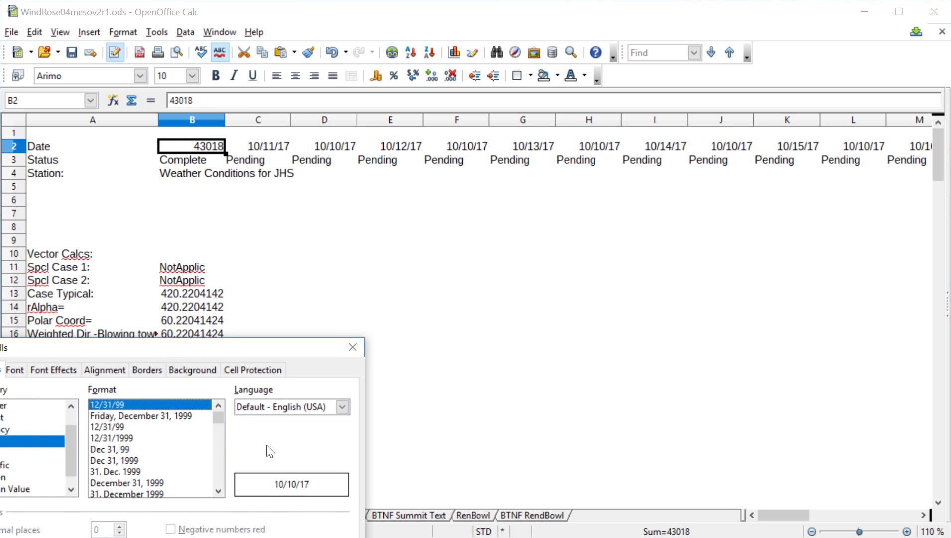
pyautogui.press('Return')
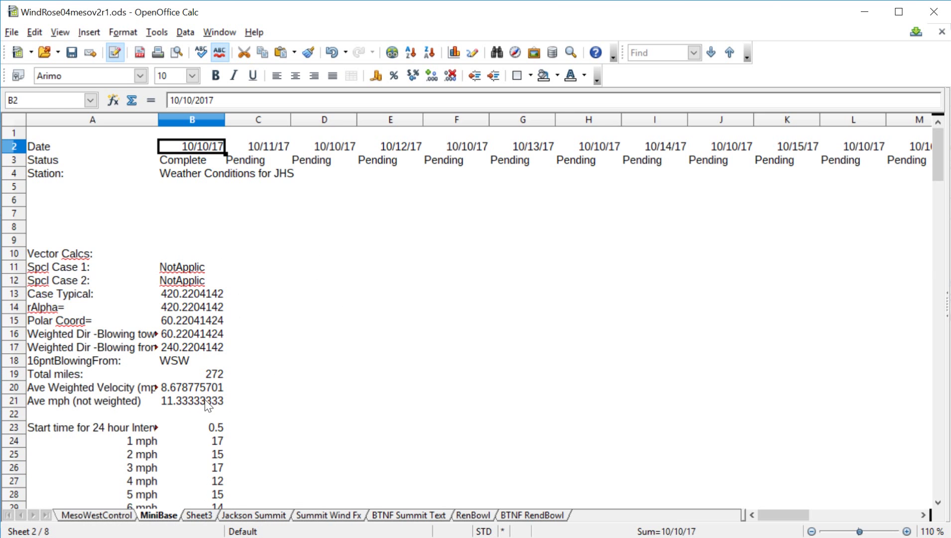
# - Check the Job Status value and its lookup formula in cell E4 of MesoWestControl
pyautogui.click(108, 515)
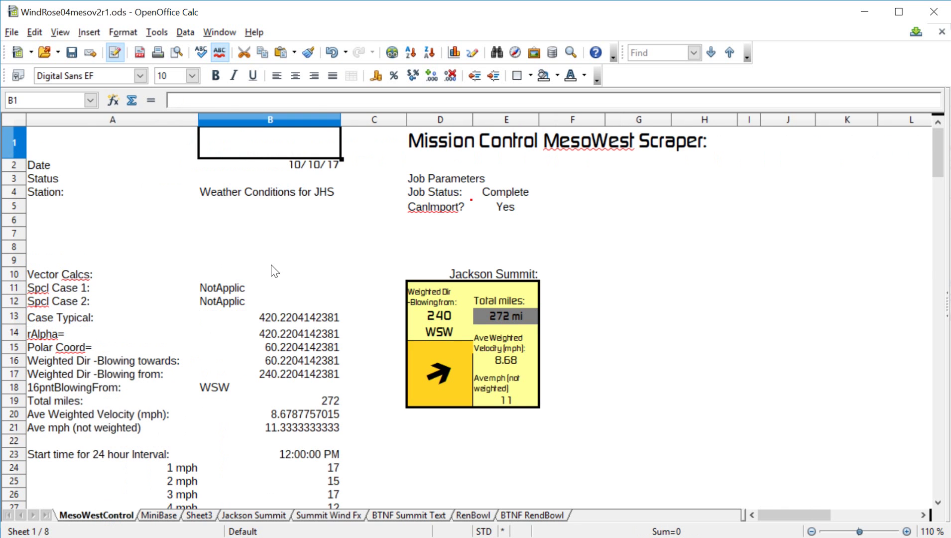
pyautogui.click(504, 194)
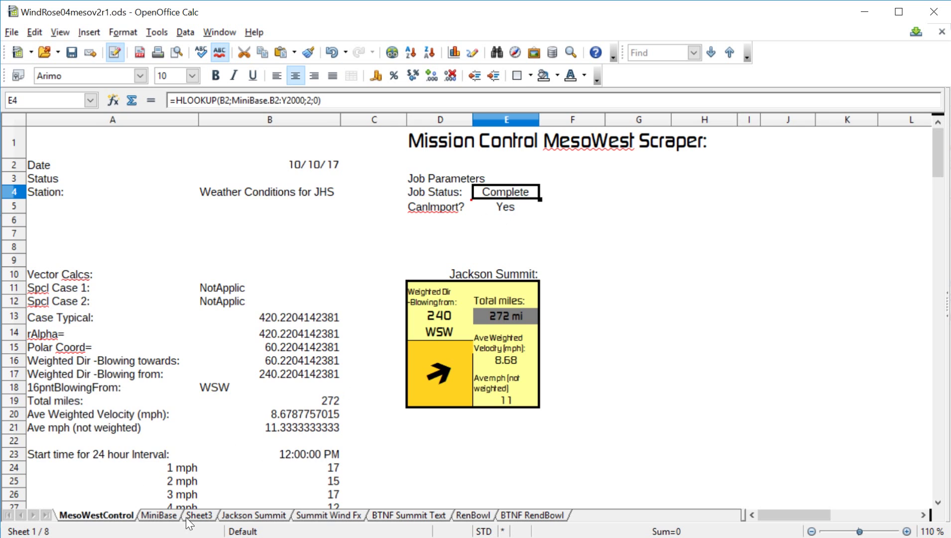
# - Undo the date formatting, the Complete status entry and the pasted values in MiniBase column B
pyautogui.click(158, 515)
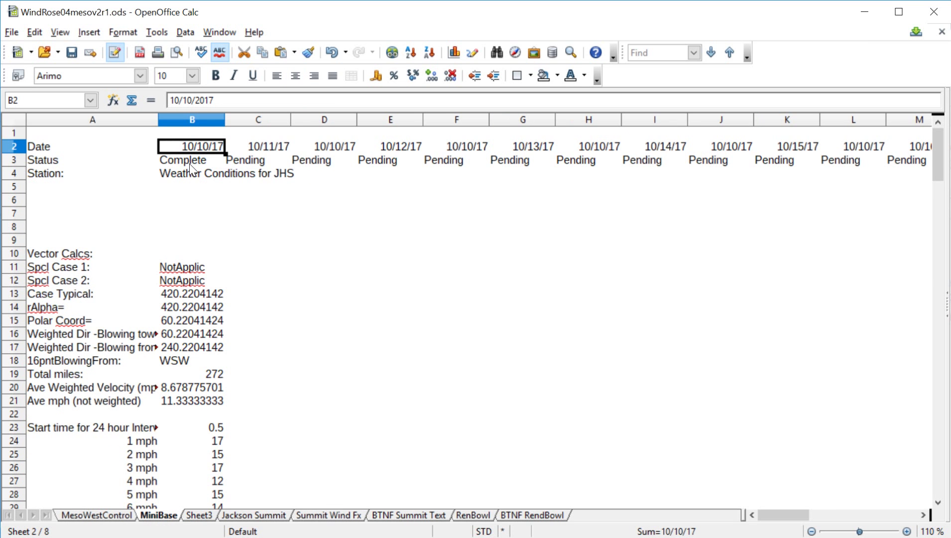
pyautogui.hotkey('ctrl', 'z')
pyautogui.hotkey('ctrl', 'z')
pyautogui.hotkey('ctrl', 'z')
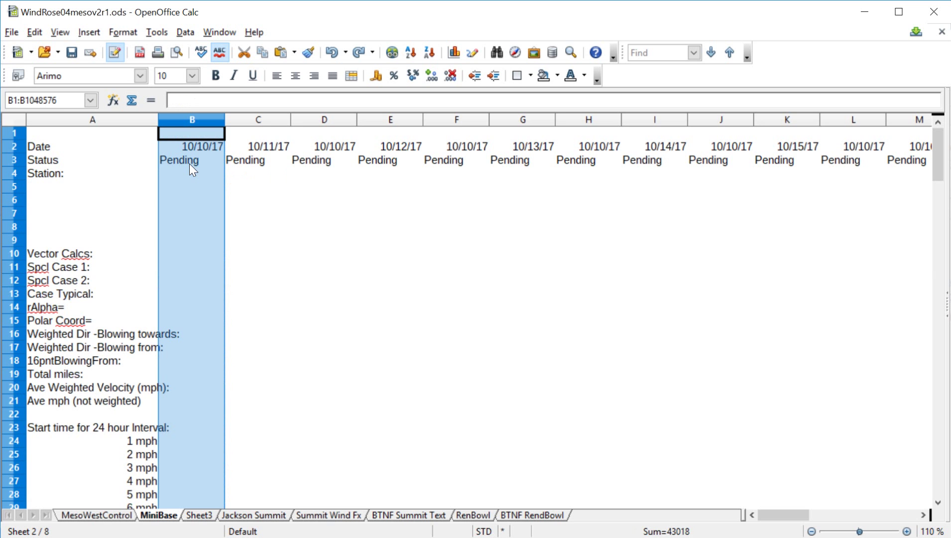
pyautogui.click(212, 177)
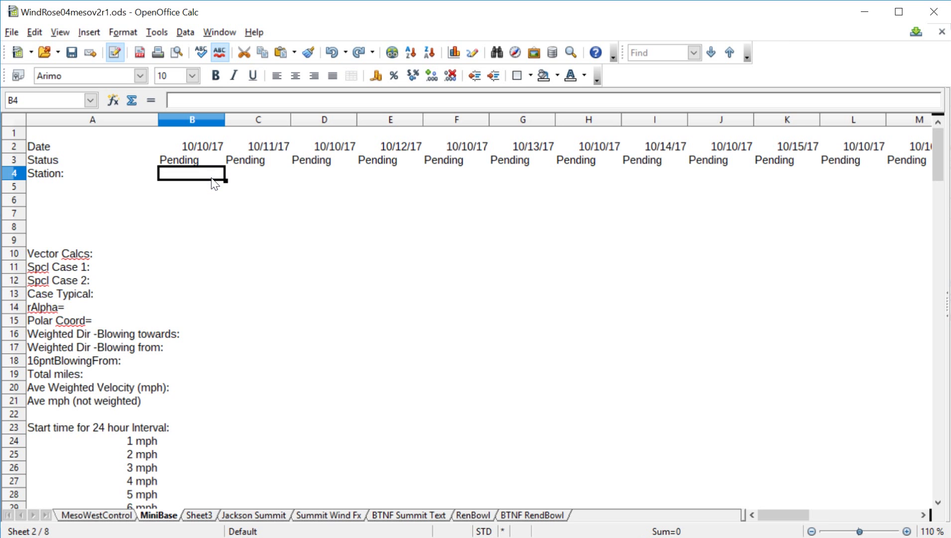
# - Review the restored Job Status on MesoWestControl and look through the values in columns A and B
pyautogui.click(101, 517)
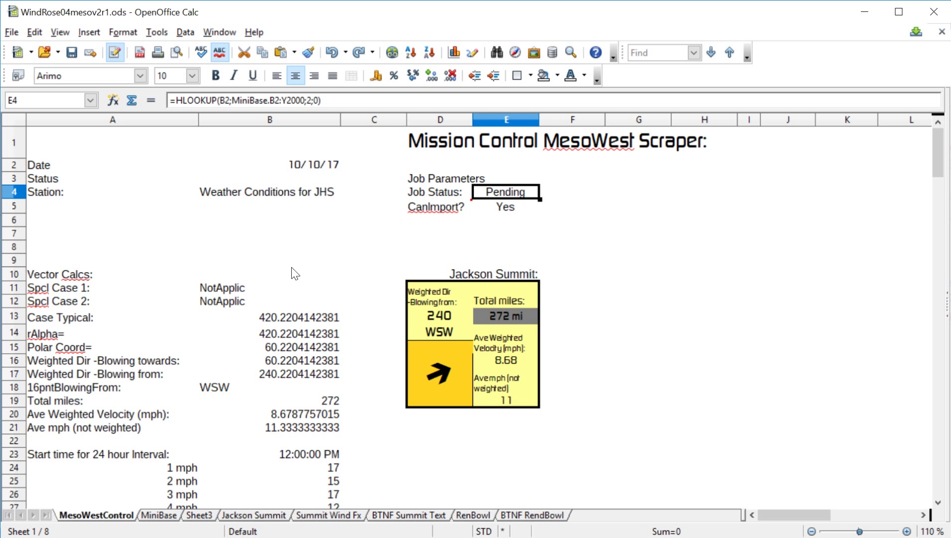
pyautogui.scroll(-19, 296, 284)
pyautogui.scroll(-4, 296, 279)
pyautogui.scroll(20, 299, 291)
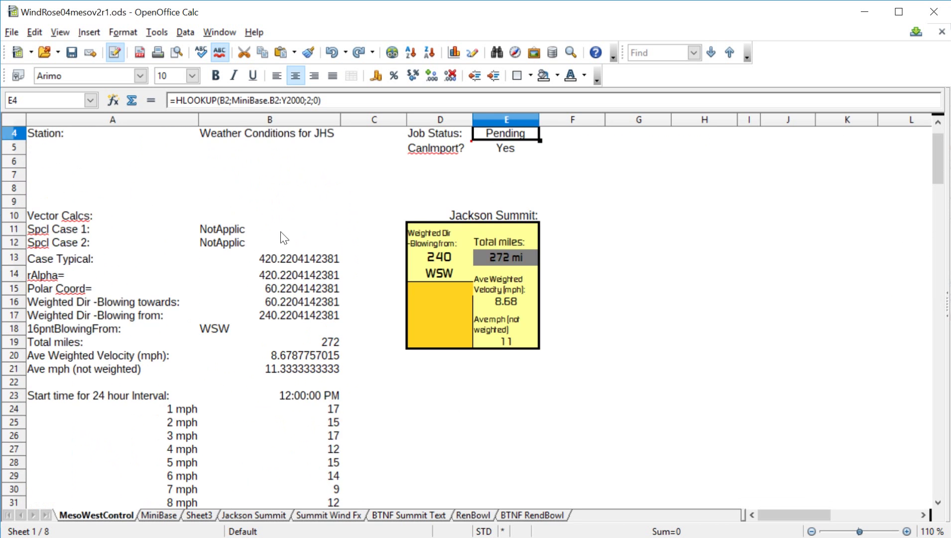
pyautogui.scroll(1, 284, 238)
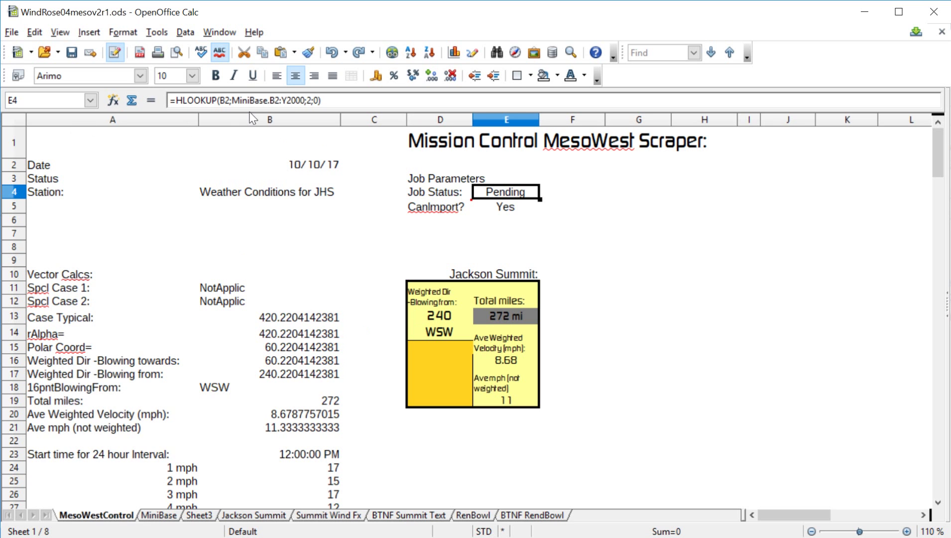
# - Hide columns A and B on the MesoWestControl sheet
pyautogui.moveTo(252, 120); pyautogui.dragTo(168, 121)
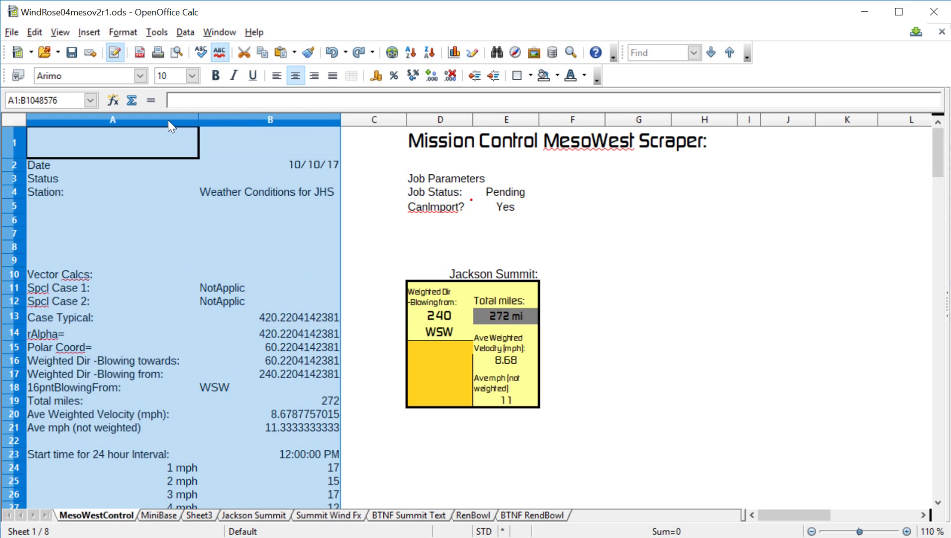
pyautogui.rightClick(167, 121)
pyautogui.click(195, 246)
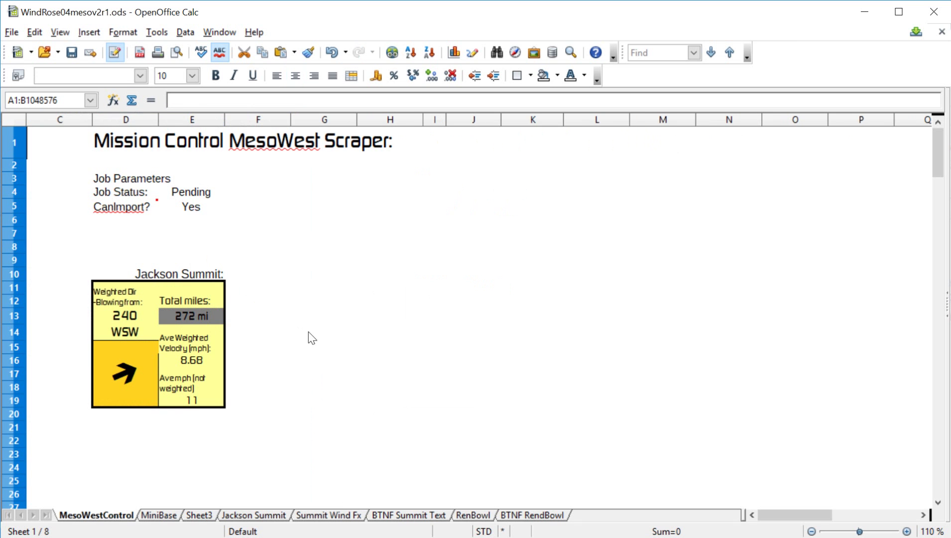